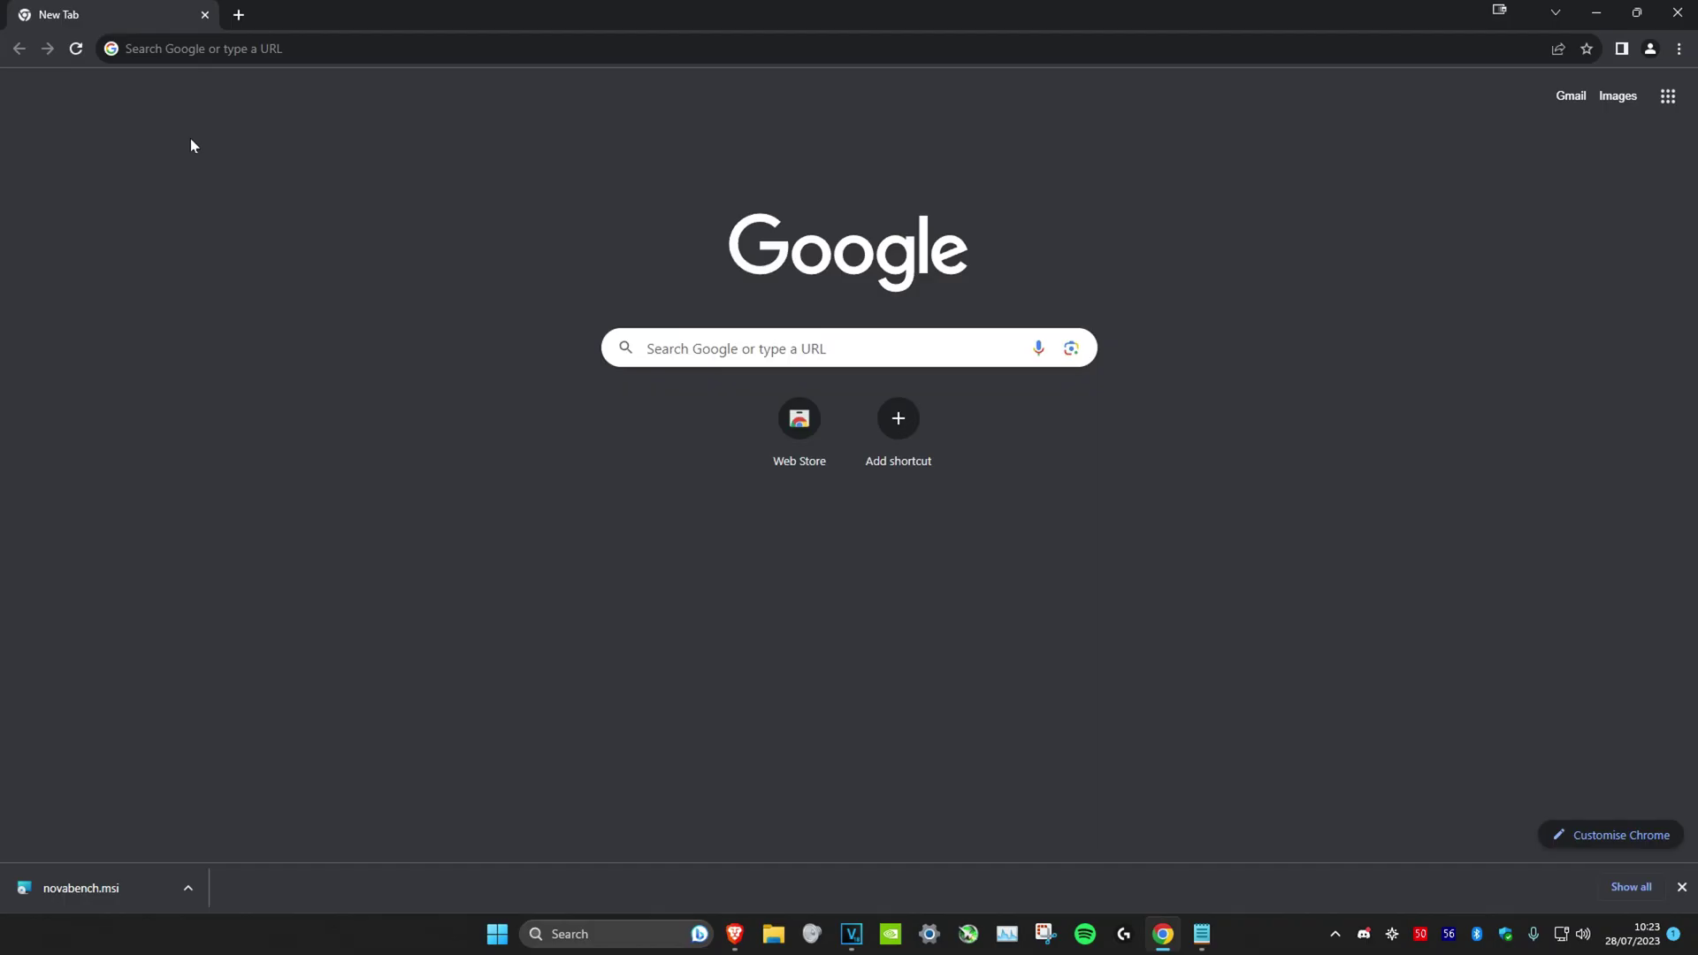
- Search Google for 'nova bench' from the address bar
{"action": "left_click", "coordinate": [232, 54]}
{"action": "type", "text": "nova b"}
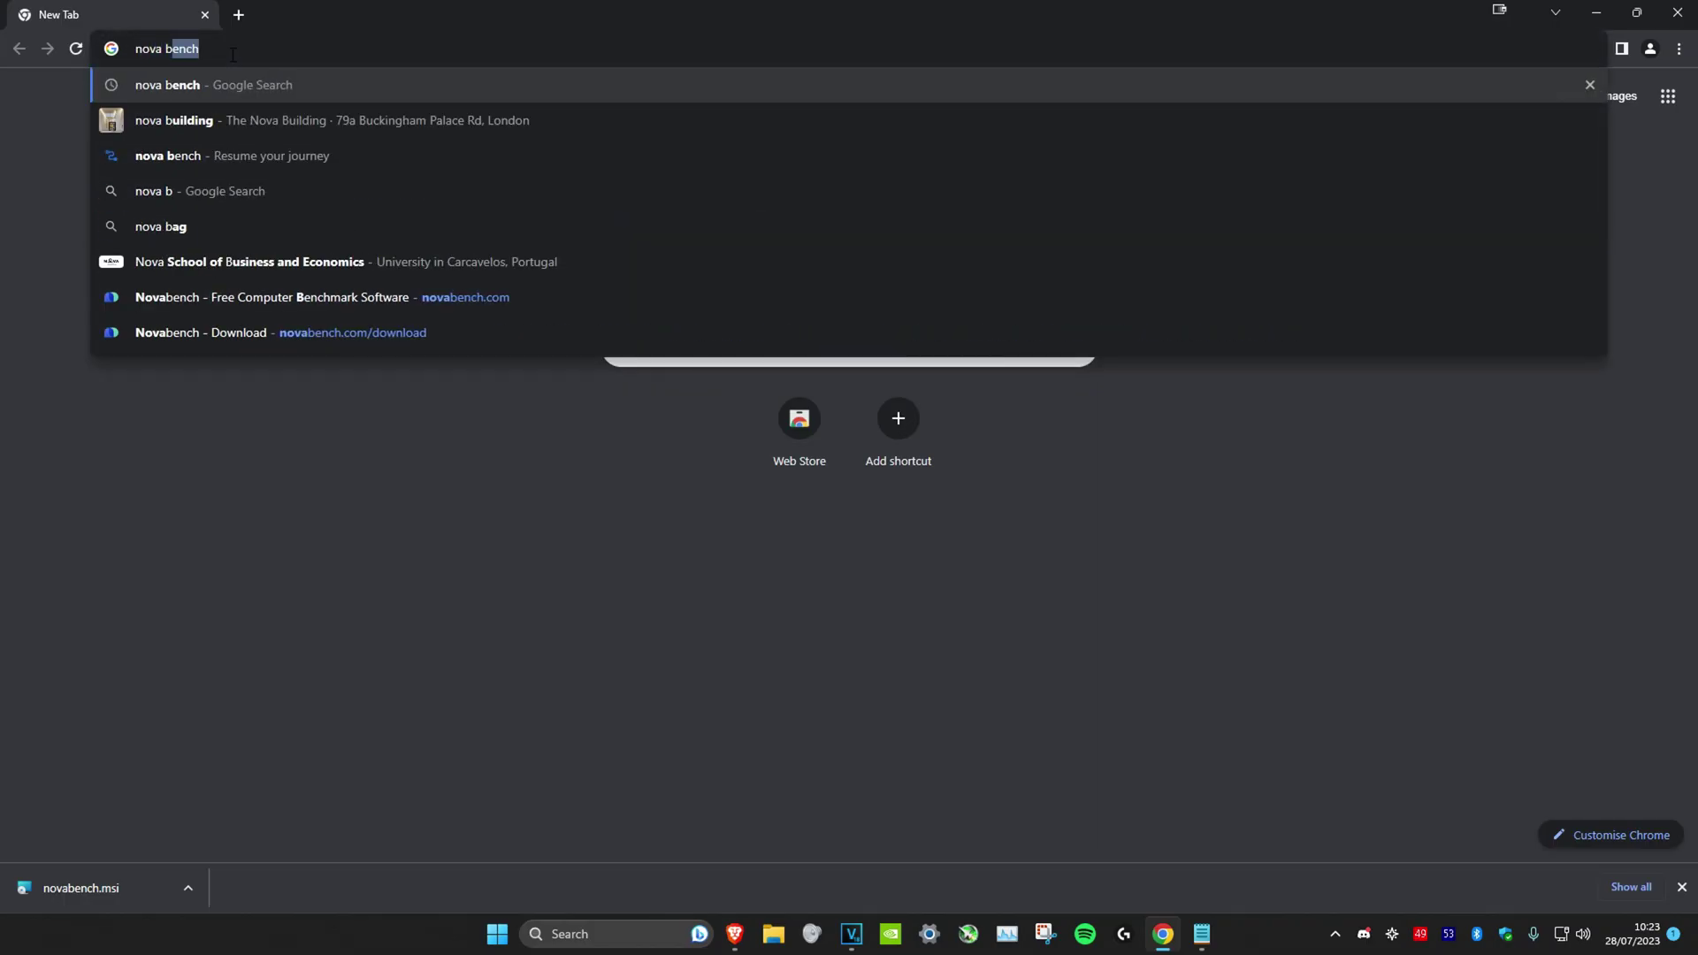
{"action": "type", "text": "ench"}
{"action": "key", "text": "Return"}
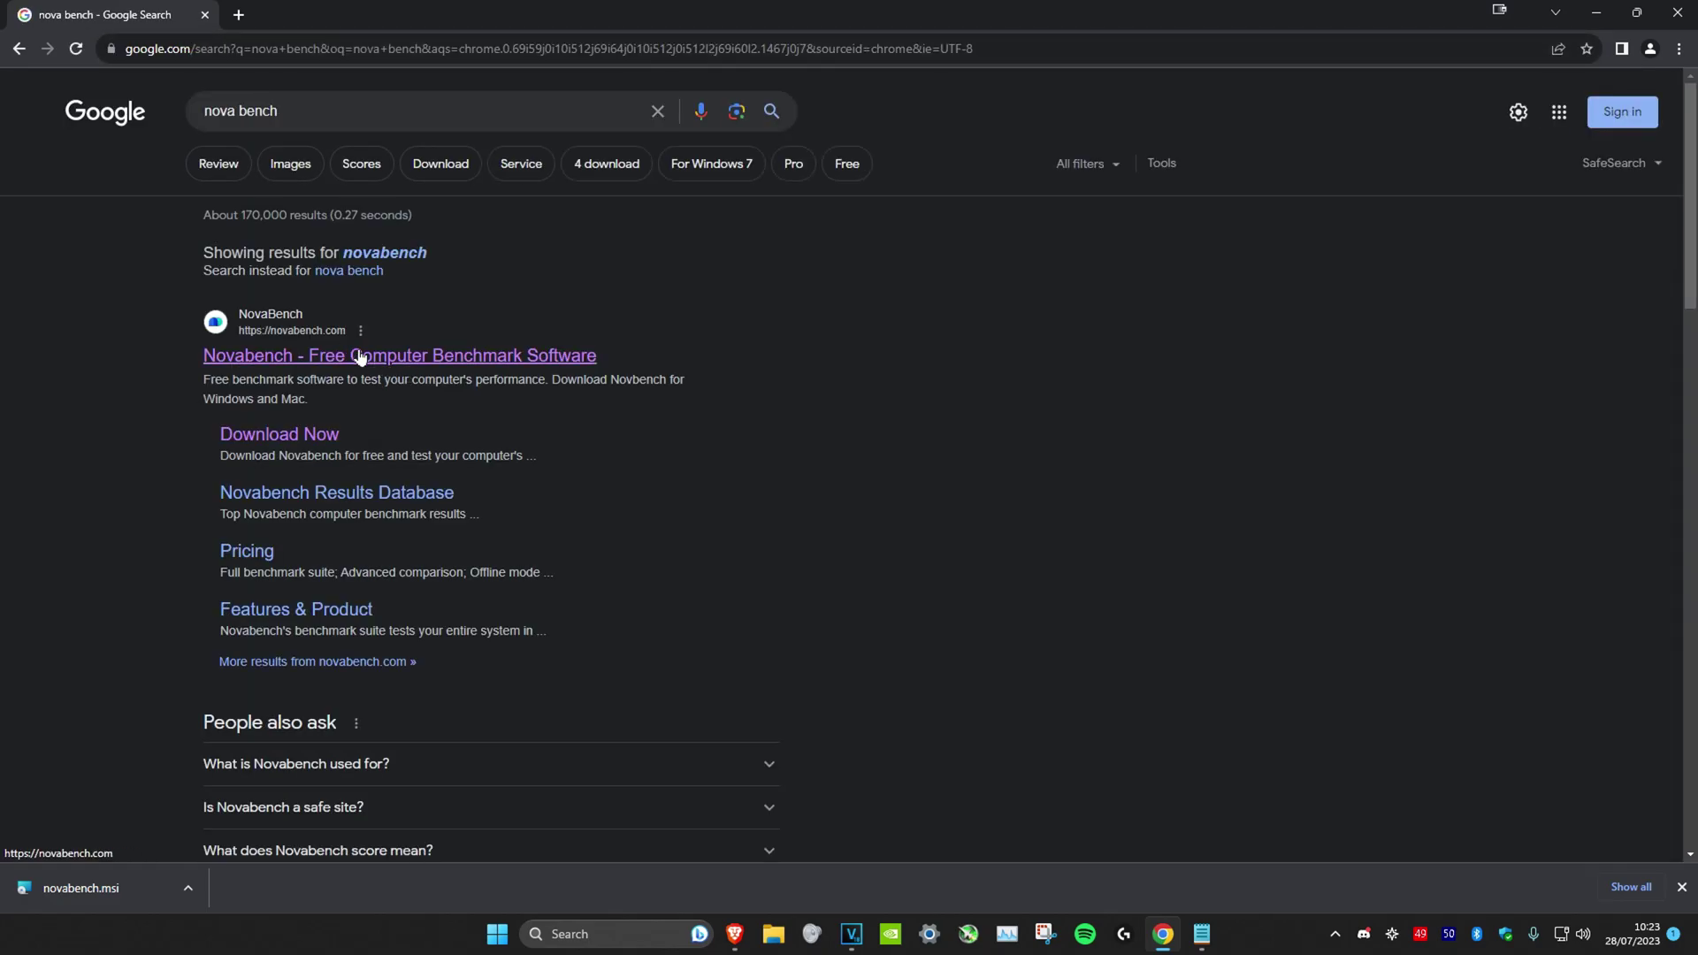
- Download the Windows x64 Novabench installer from the official site's download page
{"action": "left_click", "coordinate": [358, 356]}
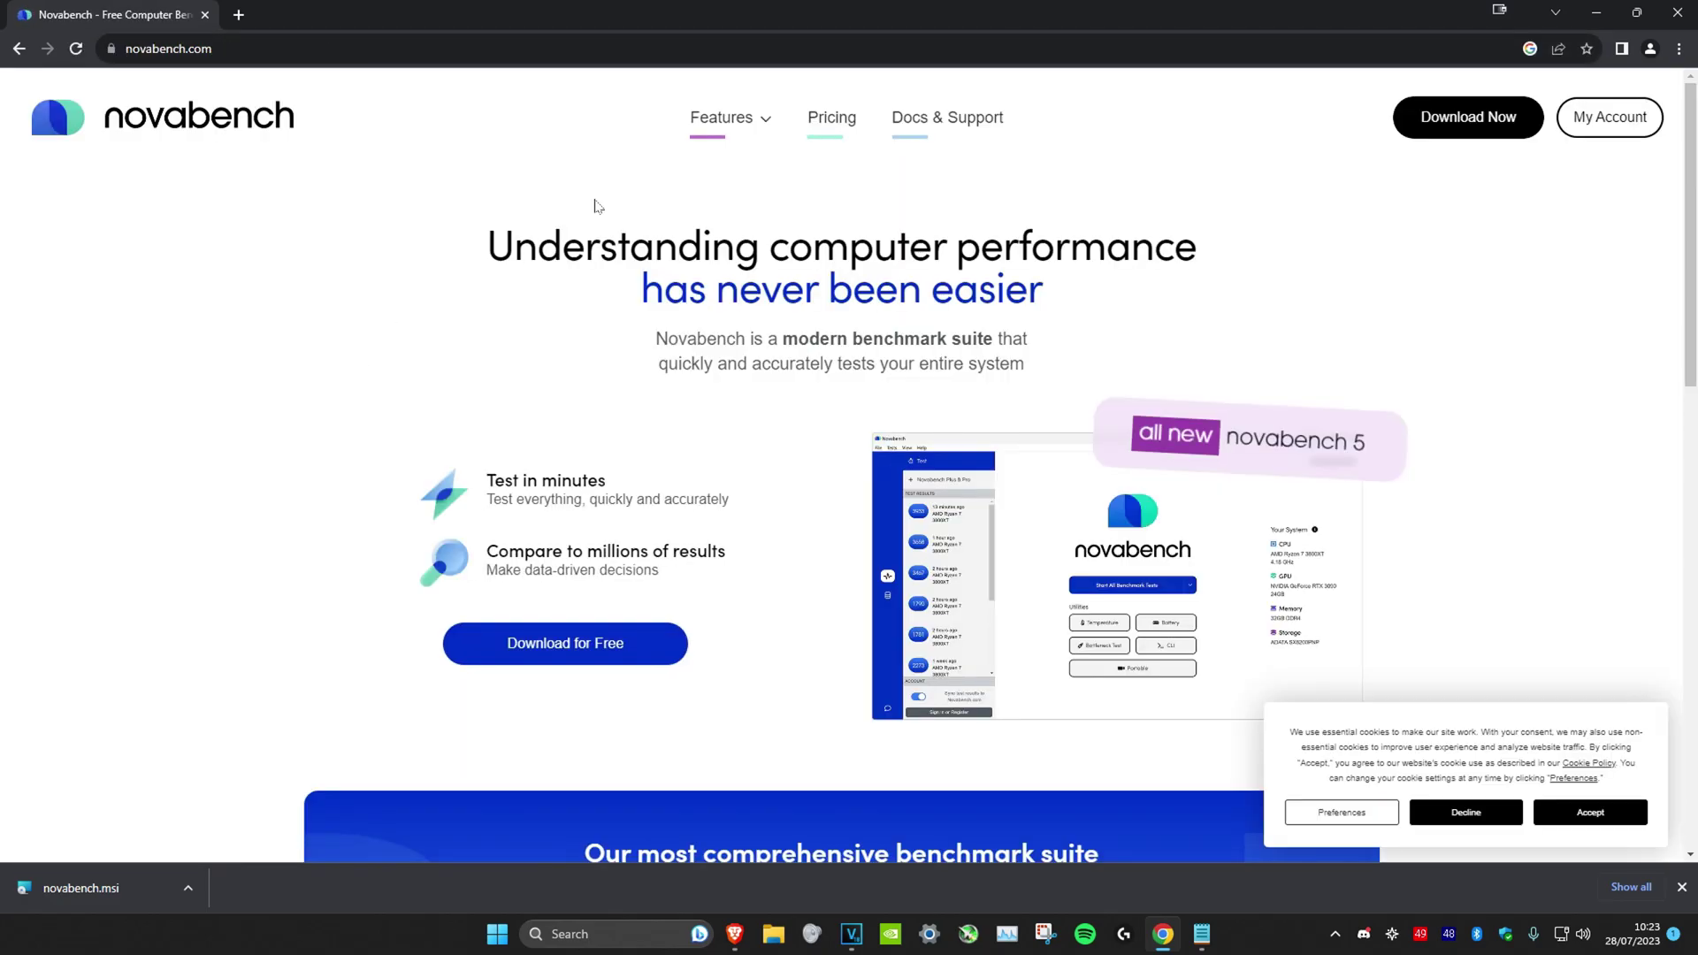
{"action": "left_click", "coordinate": [650, 642]}
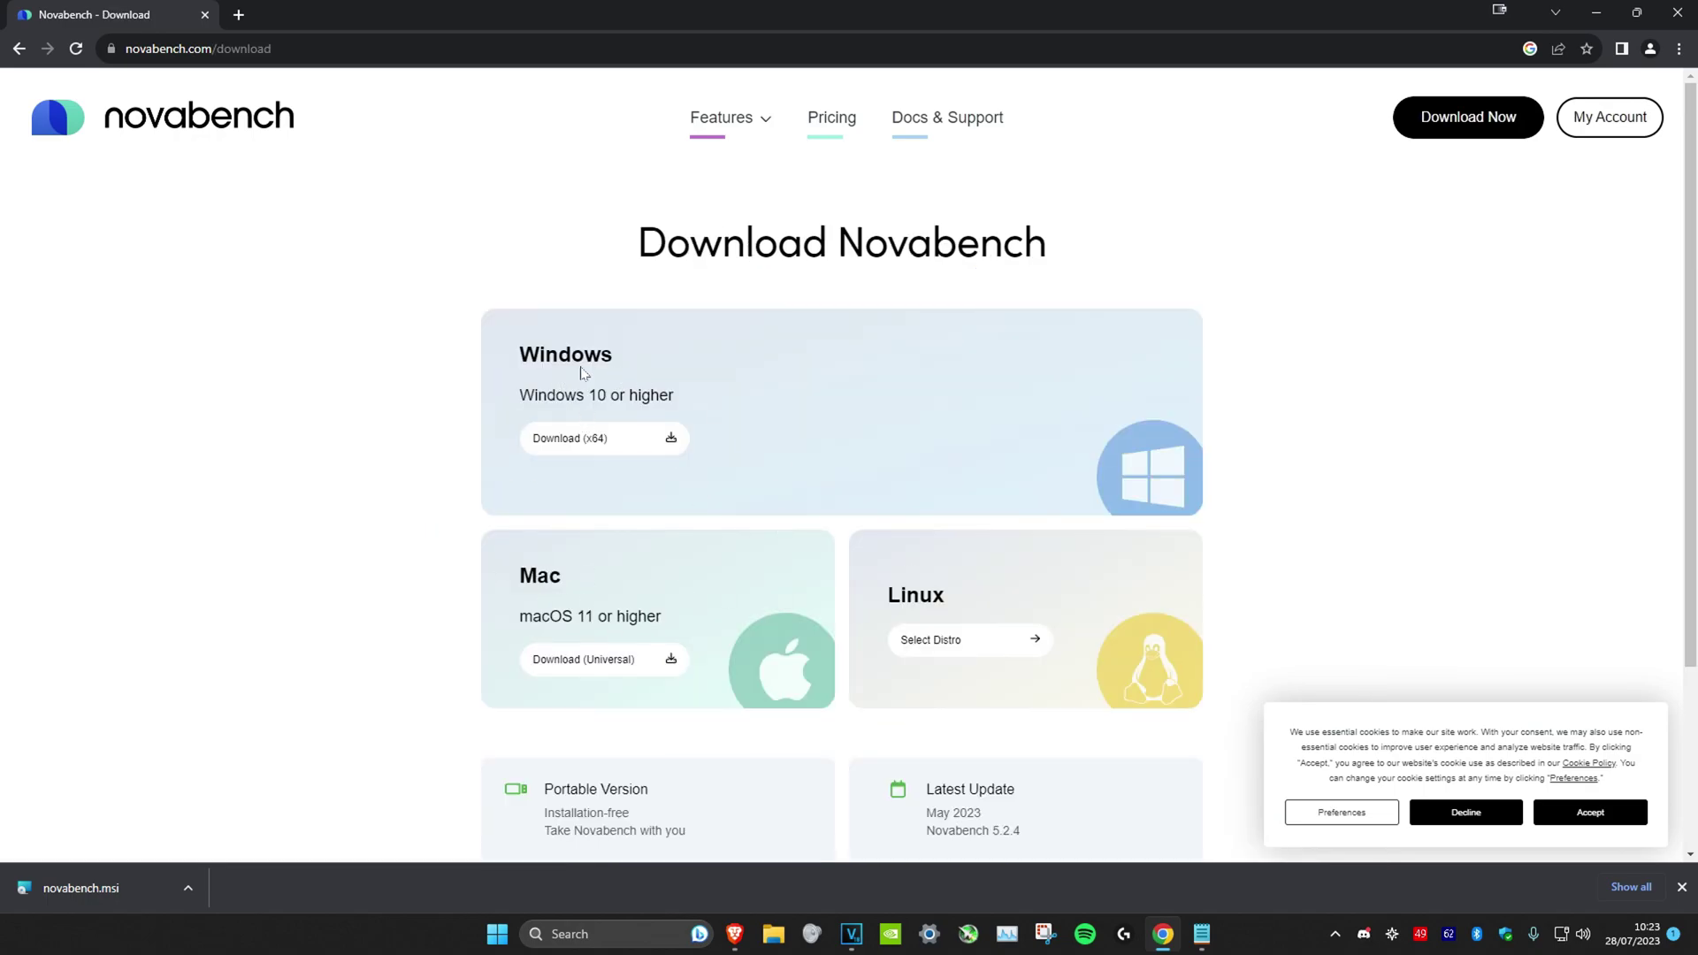
{"action": "left_click", "coordinate": [591, 449]}
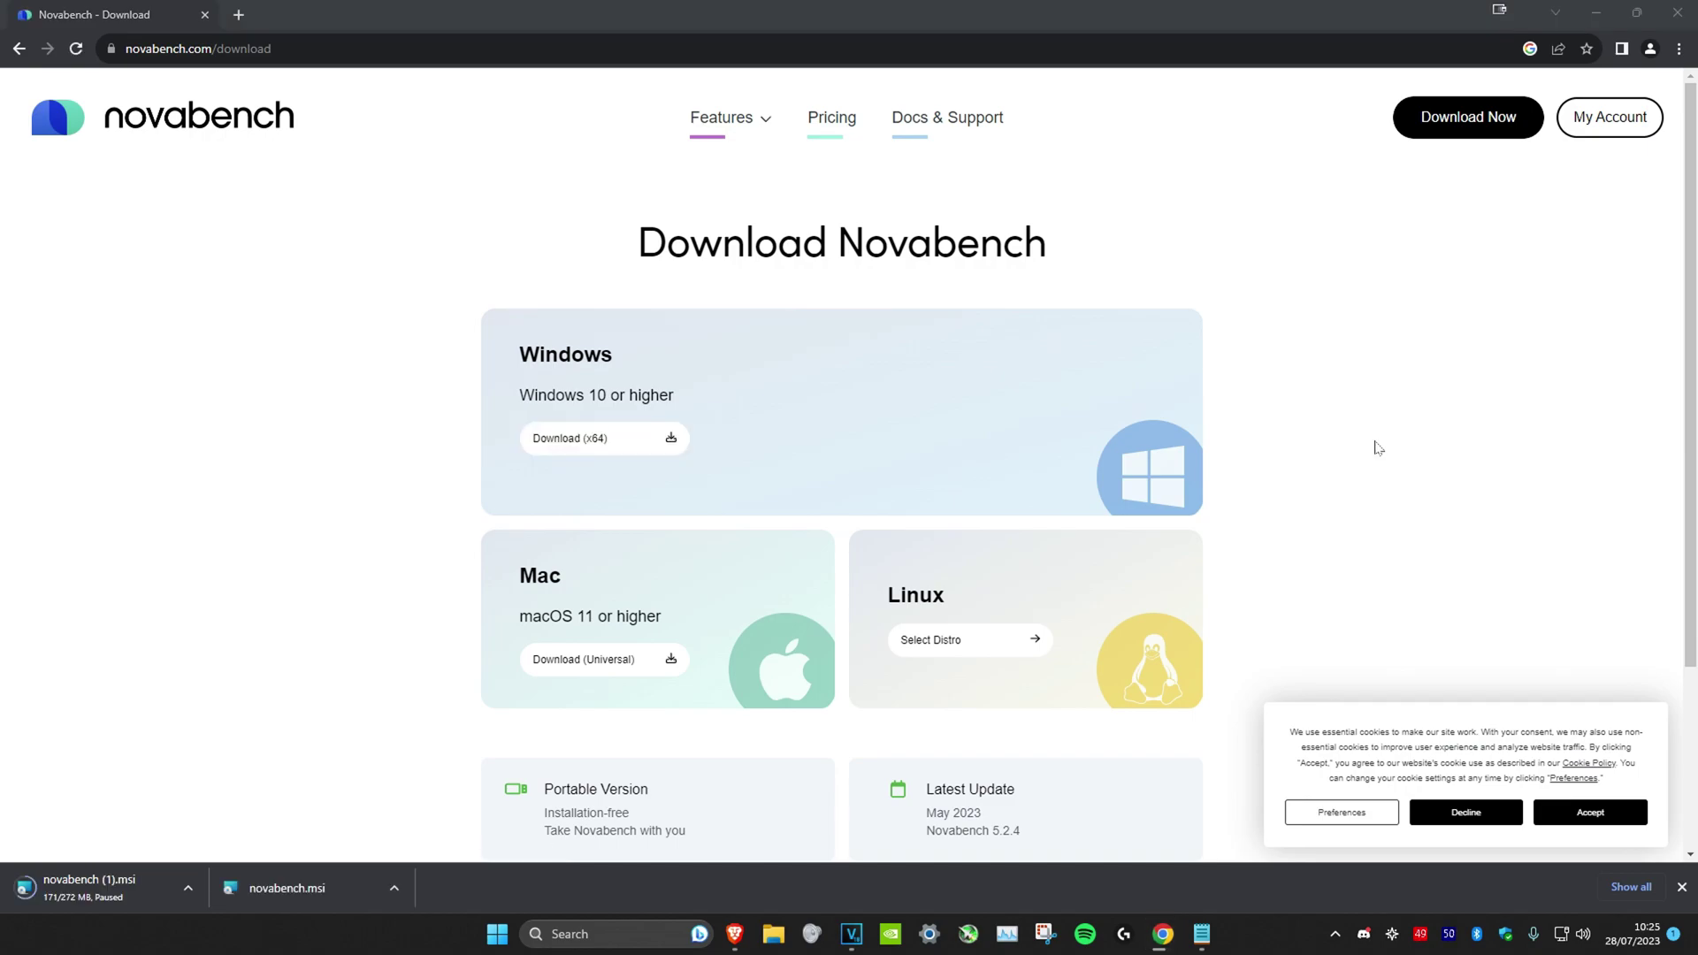
- Install Novabench to the default C:\Program Files\Novabench\ folder and launch it
{"action": "left_click", "coordinate": [326, 891]}
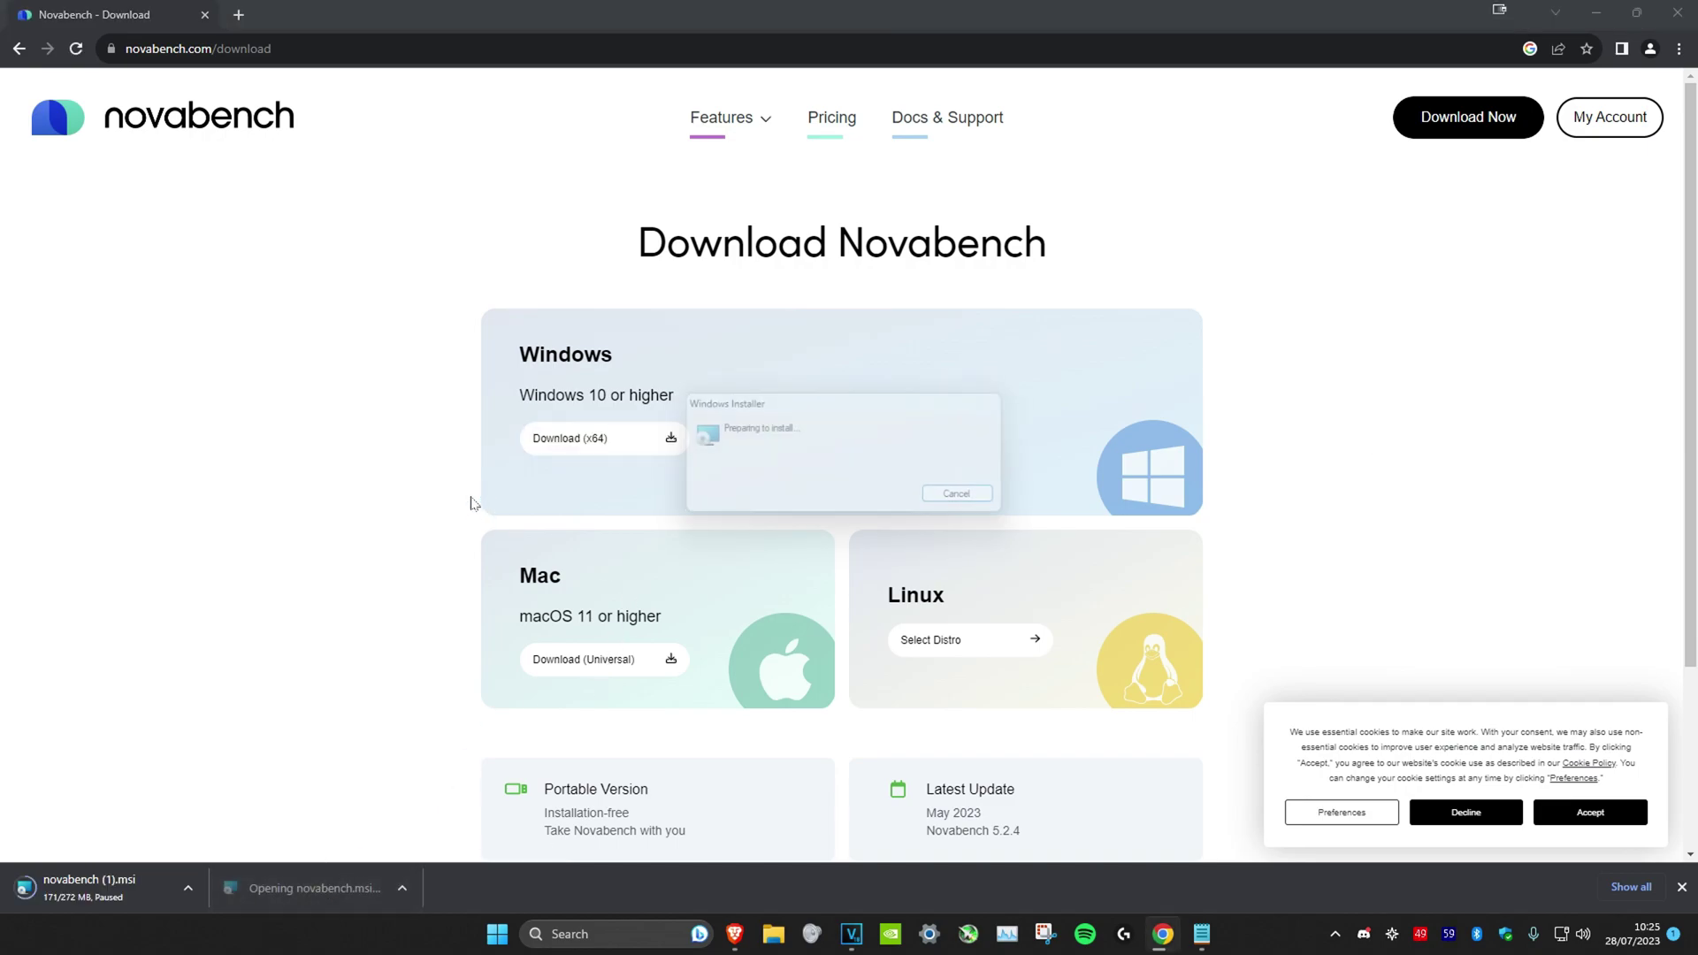
{"action": "left_click", "coordinate": [944, 603]}
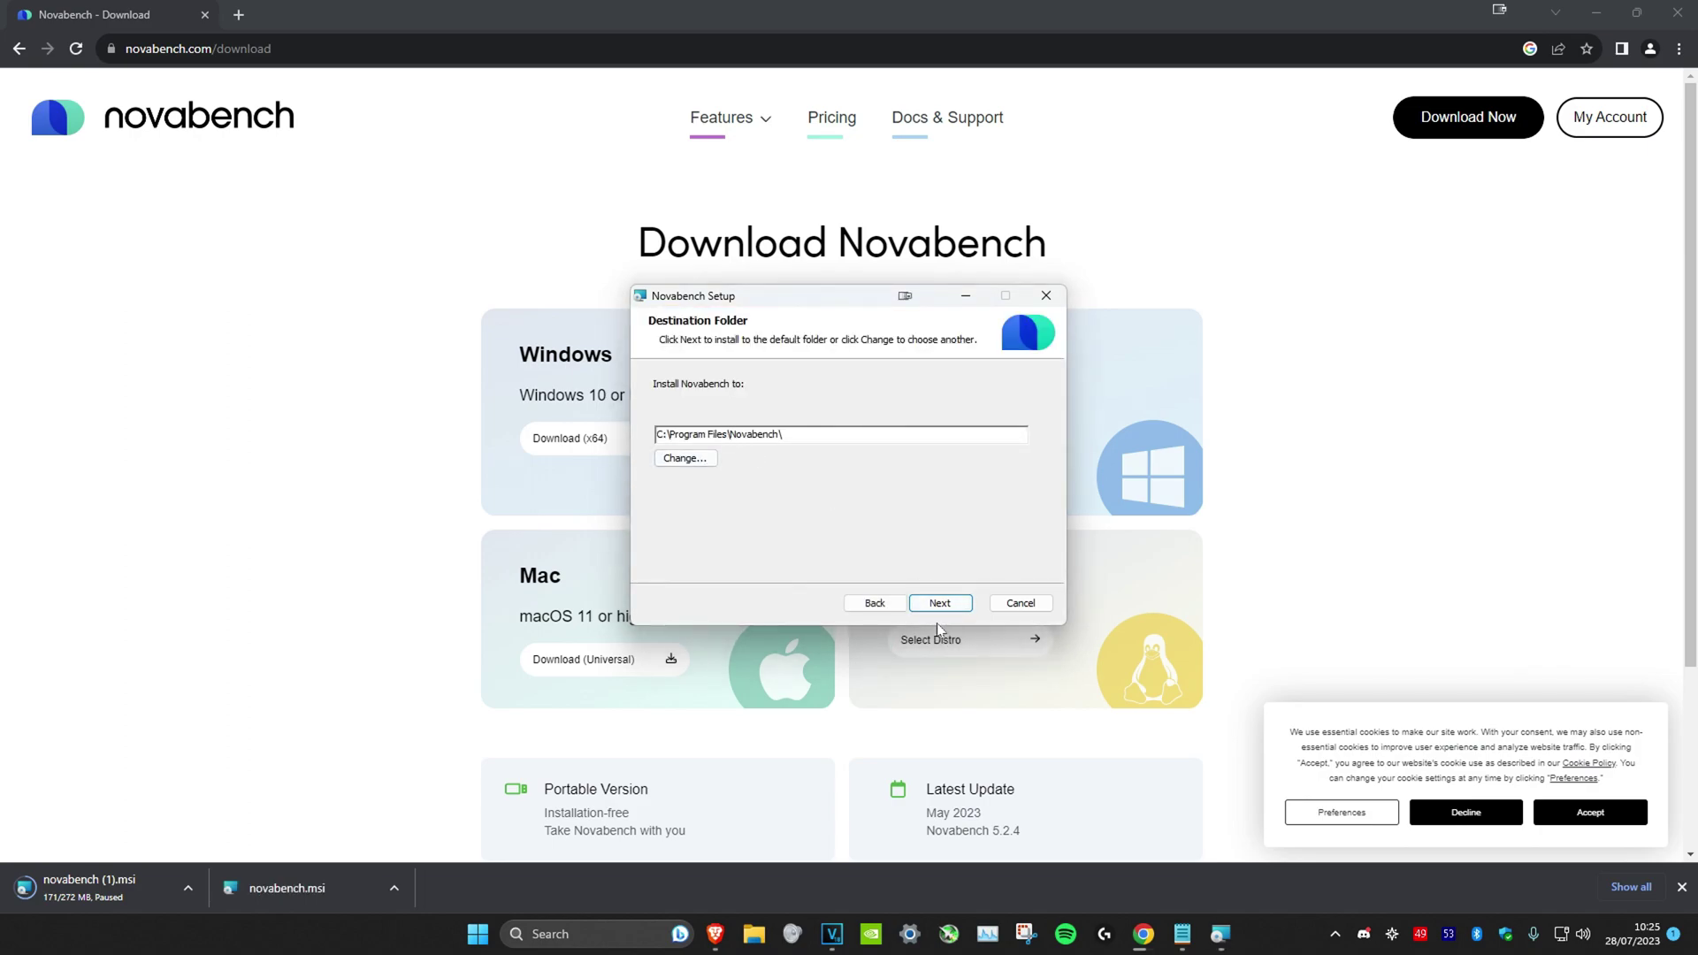
{"action": "left_click", "coordinate": [941, 607]}
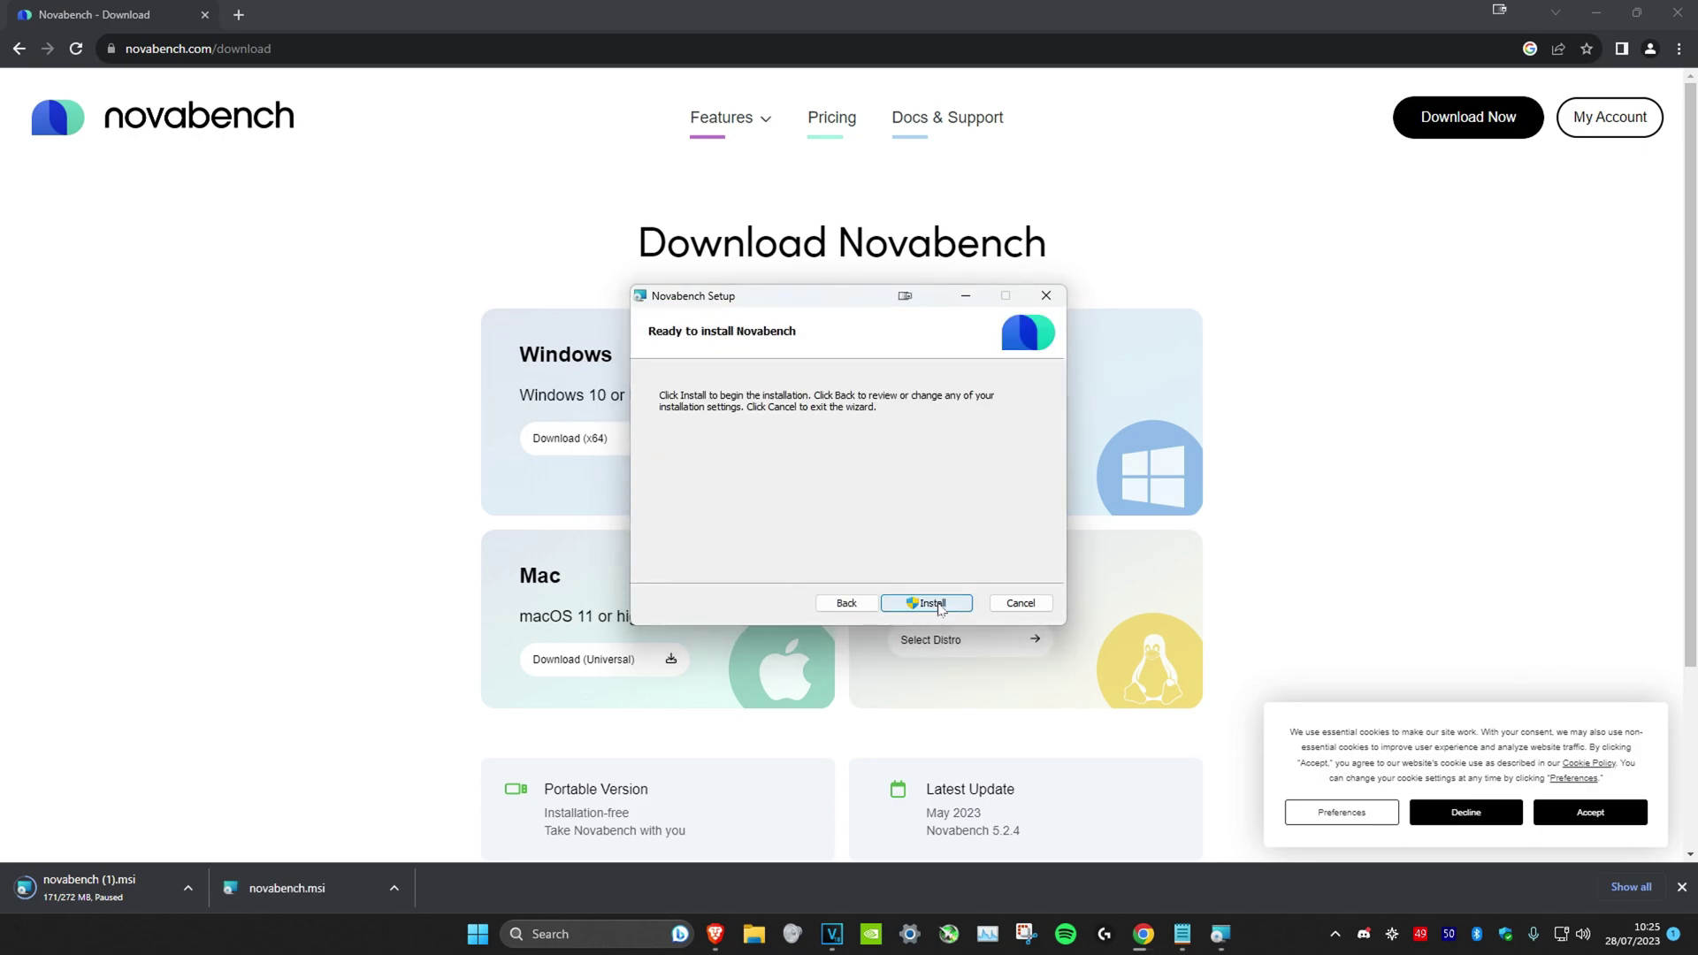
{"action": "left_click", "coordinate": [933, 603]}
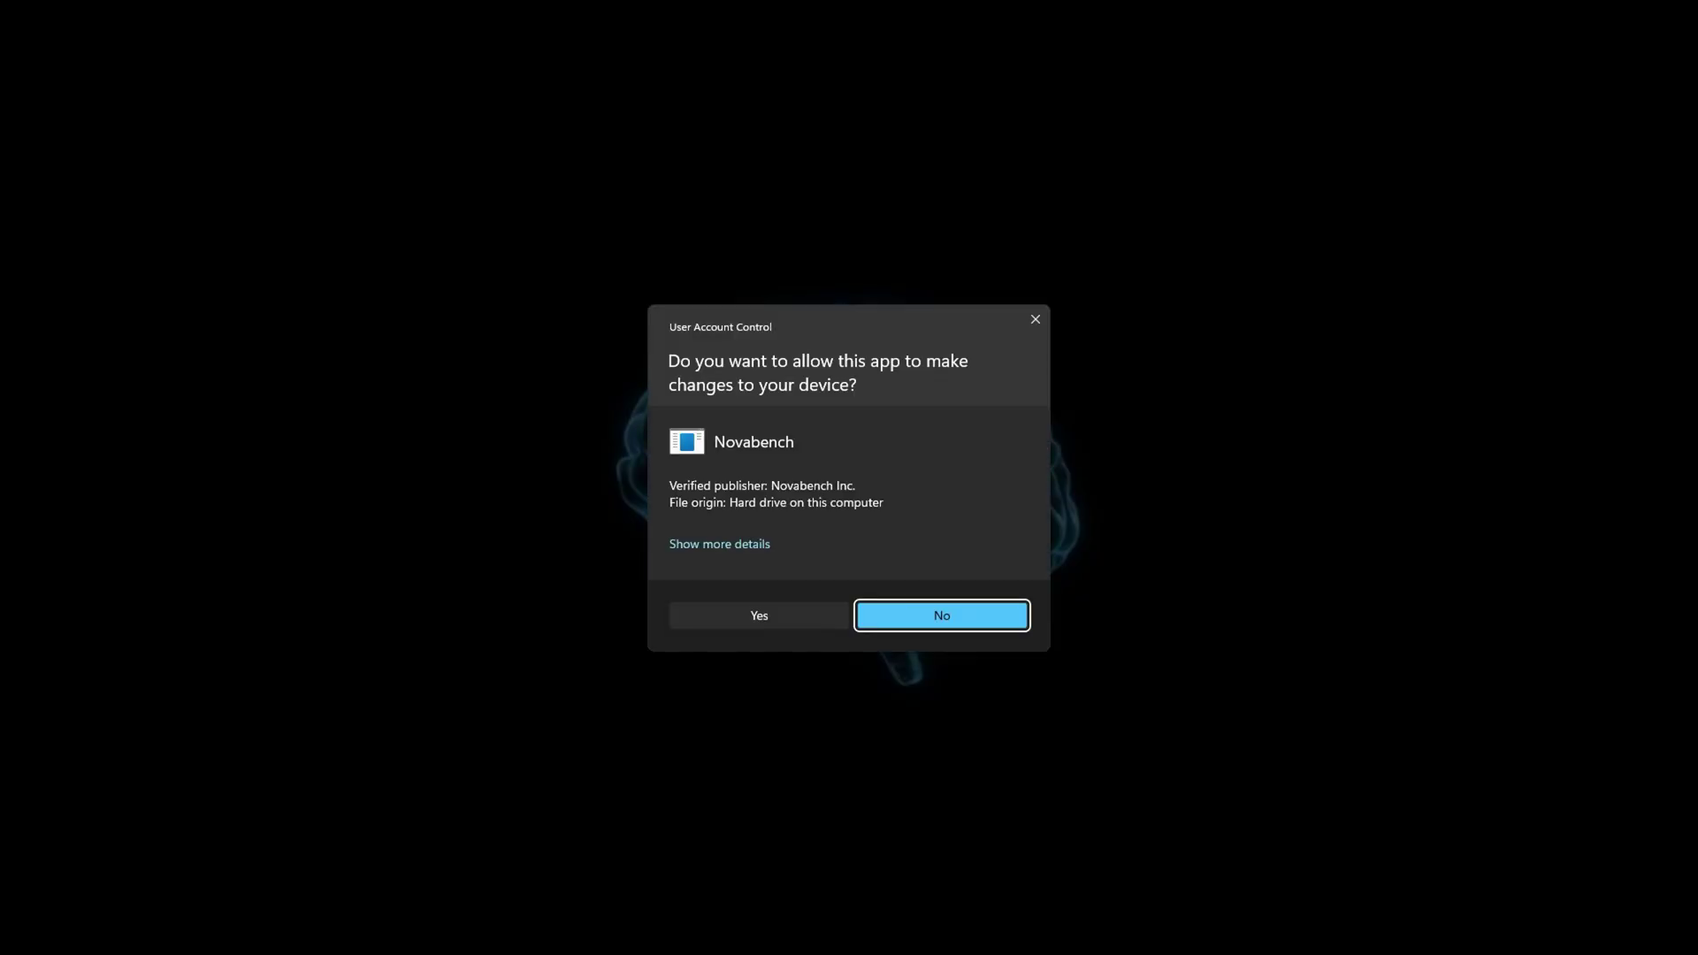
{"action": "left_click", "coordinate": [759, 616]}
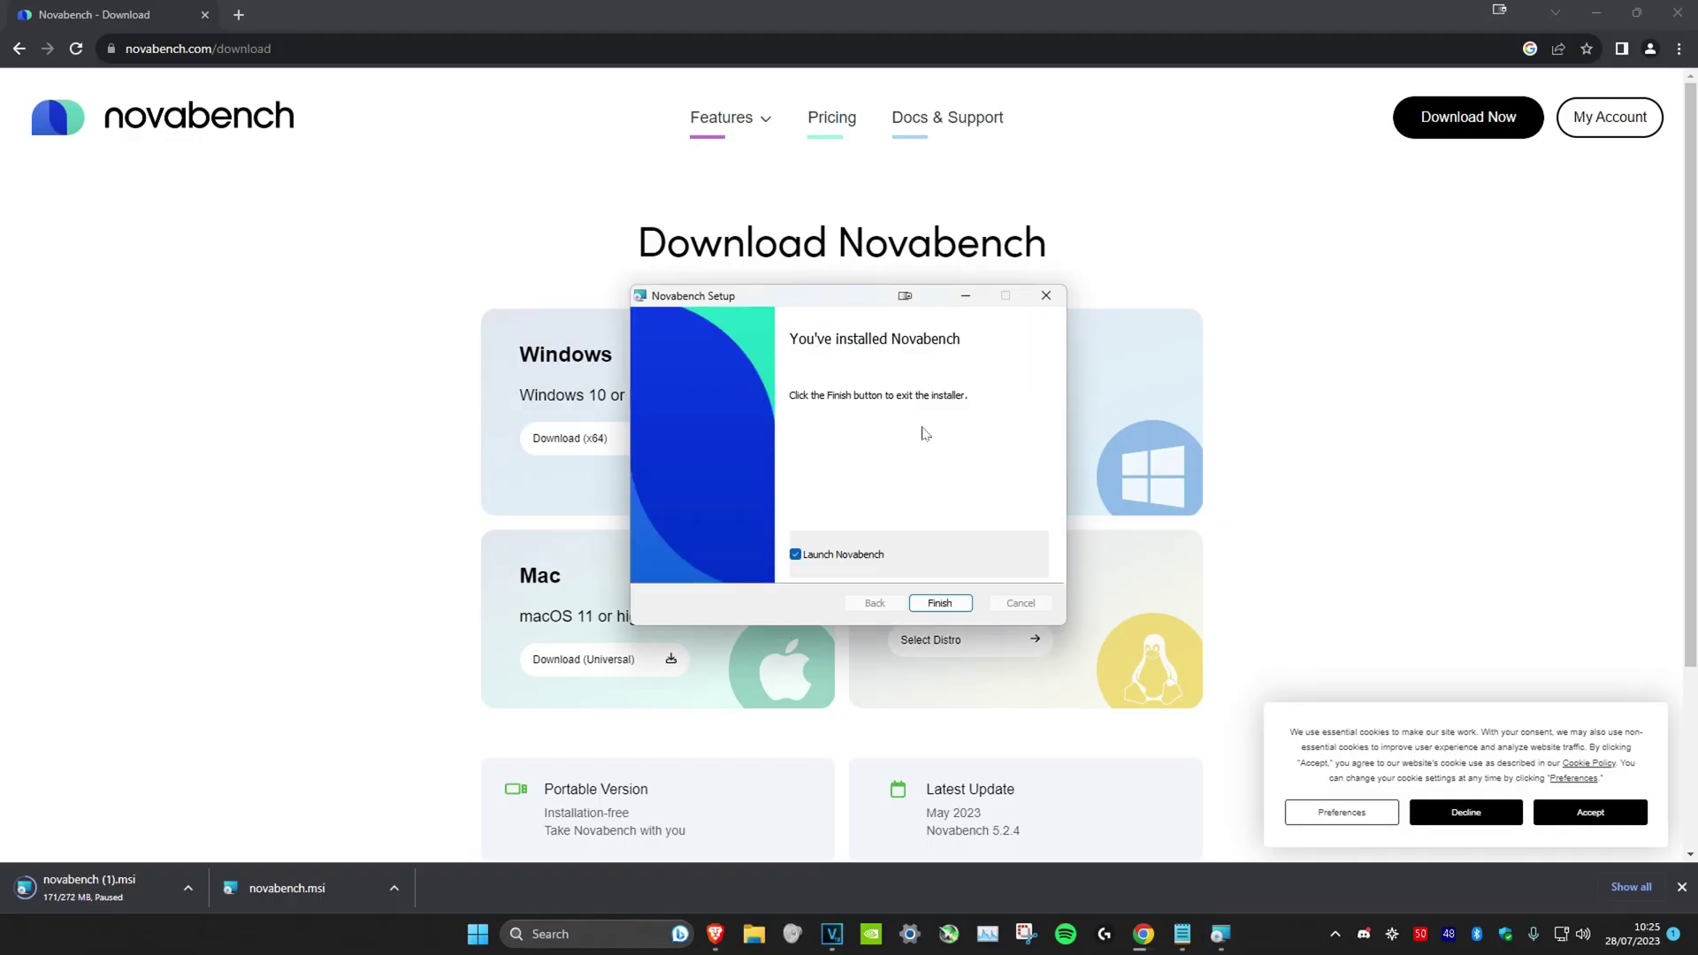
{"action": "left_click", "coordinate": [944, 605]}
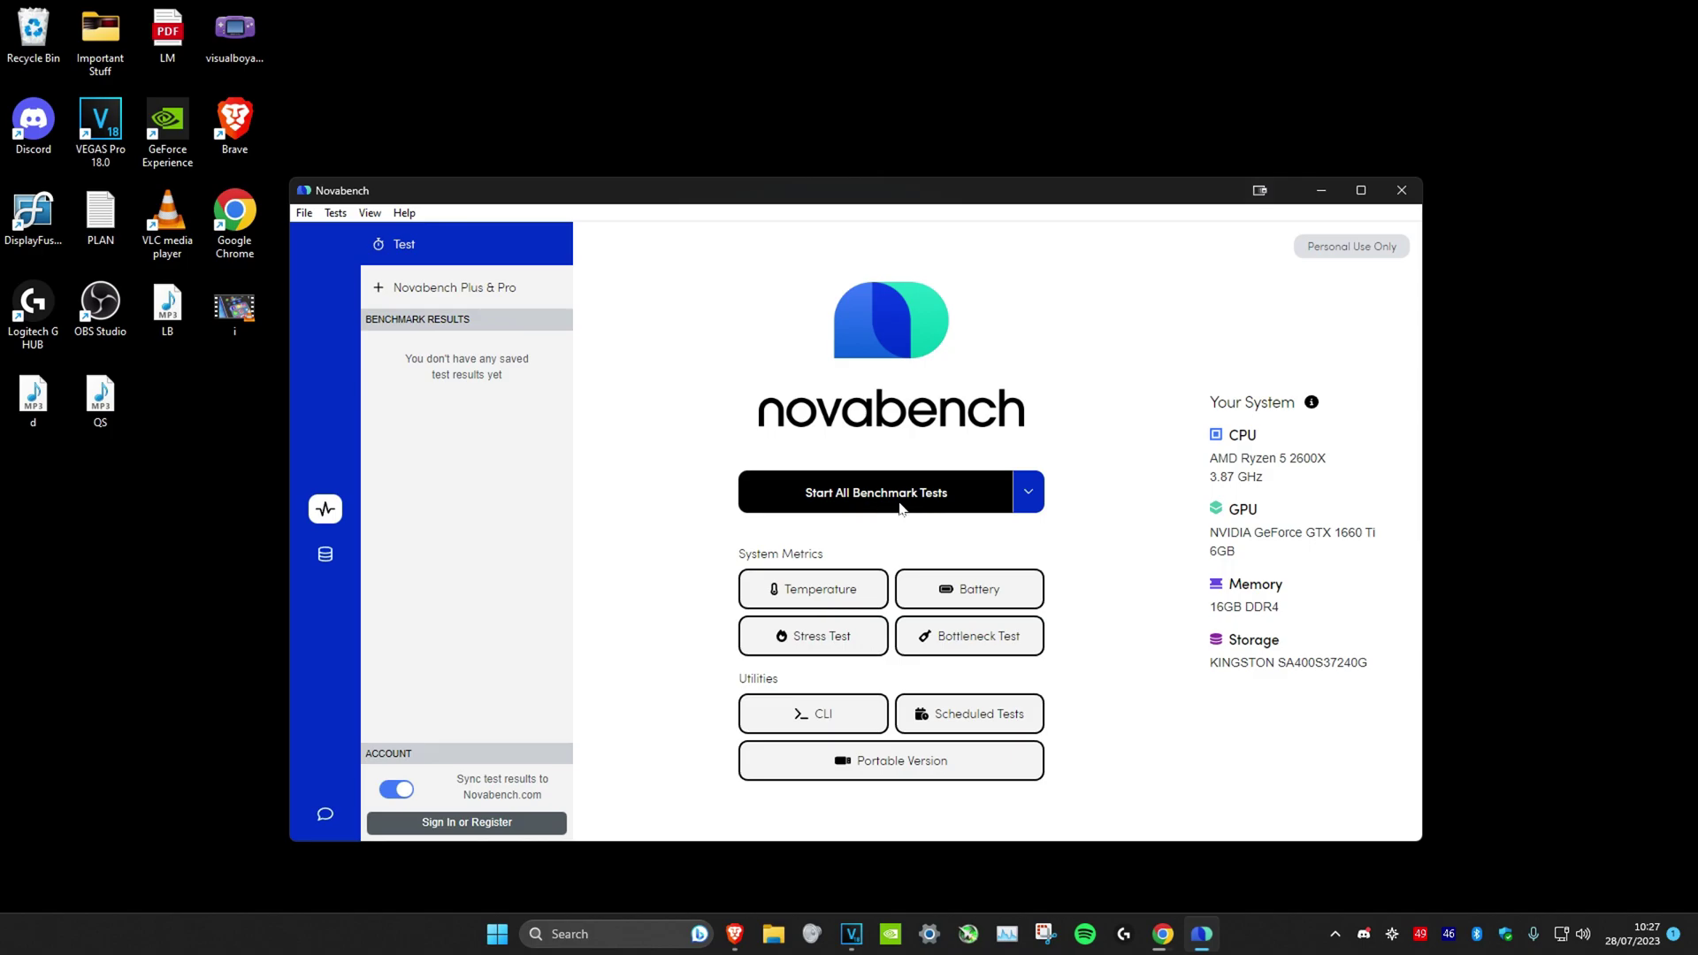
- Run all benchmark tests to get the 1465 overall score
{"action": "left_click", "coordinate": [973, 488]}
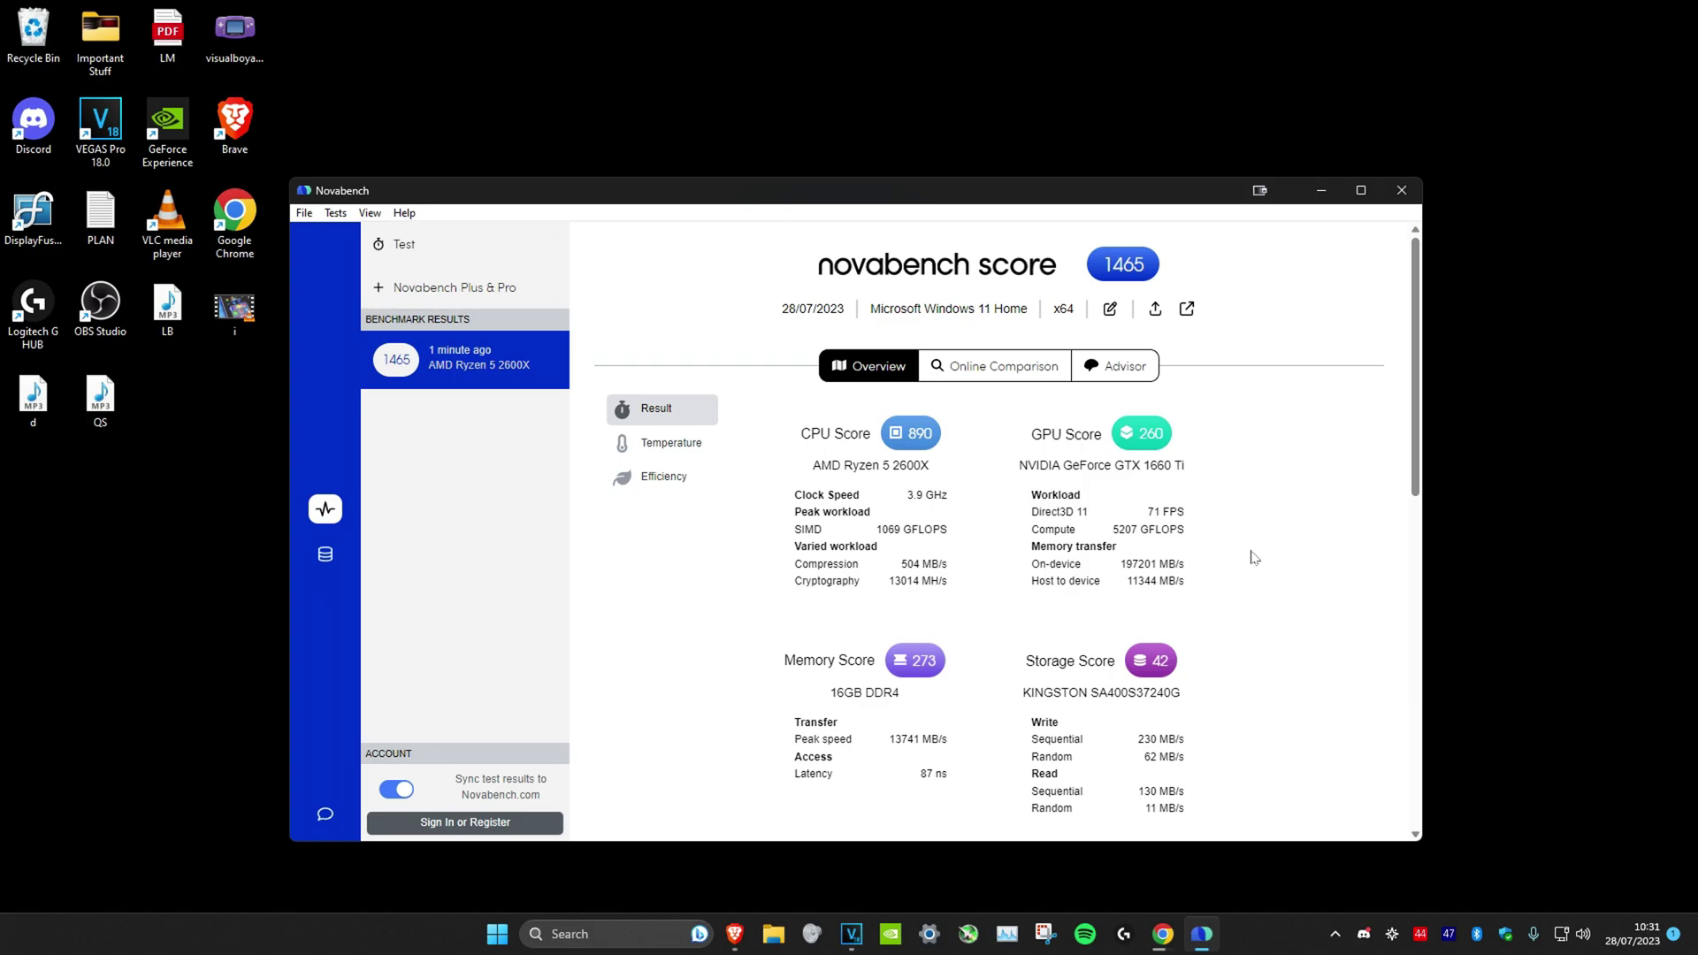
{"action": "left_click", "coordinate": [989, 376]}
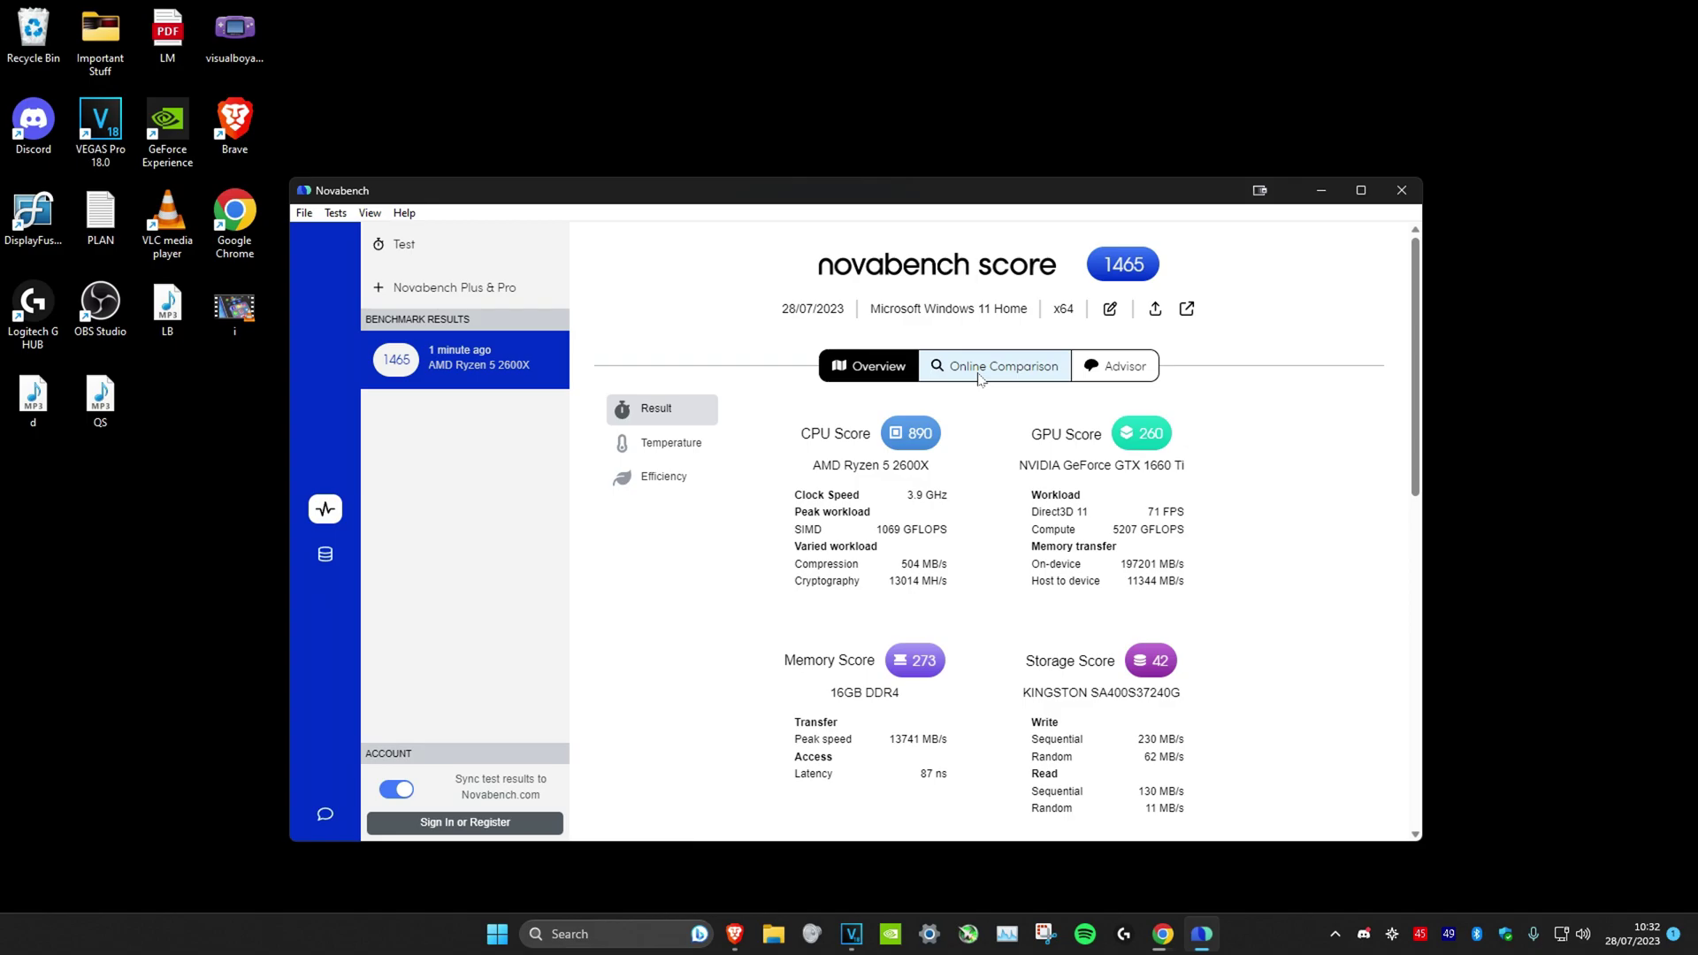
{"action": "scroll", "coordinate": [1340, 476], "scroll_direction": "down", "scroll_amount": 2}
{"action": "scroll", "coordinate": [1334, 474], "scroll_direction": "down", "scroll_amount": 2}
{"action": "scroll", "coordinate": [1335, 473], "scroll_direction": "down", "scroll_amount": 2}
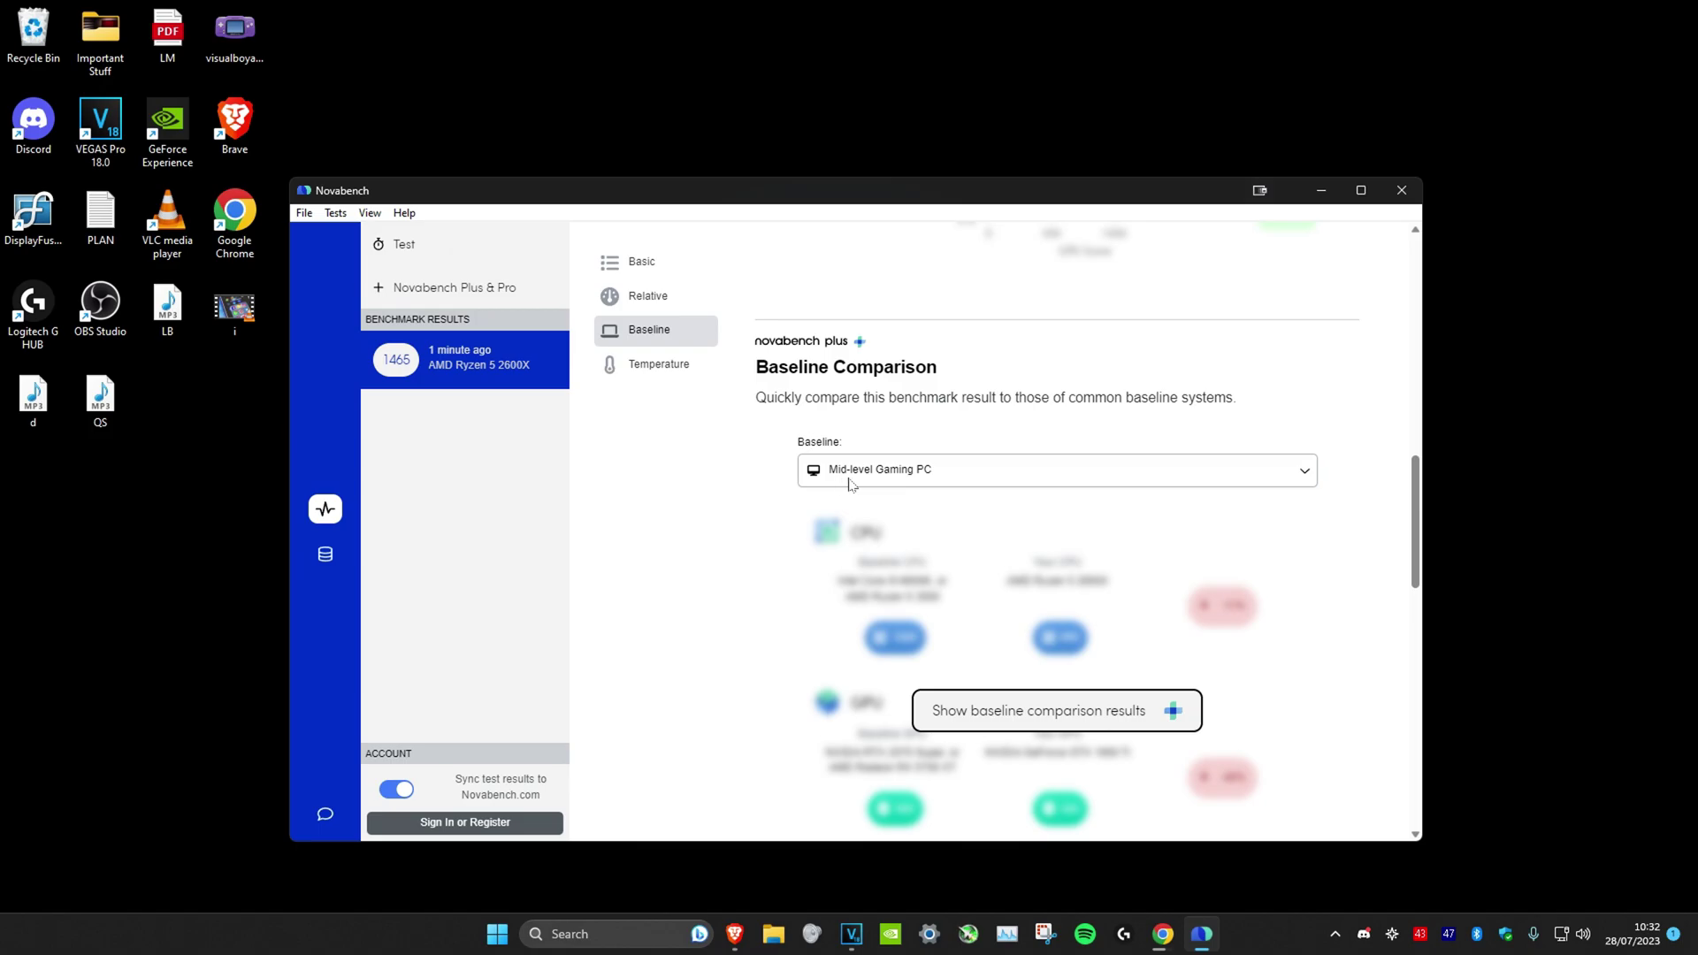
{"action": "scroll", "coordinate": [1008, 464], "scroll_direction": "down", "scroll_amount": 3}
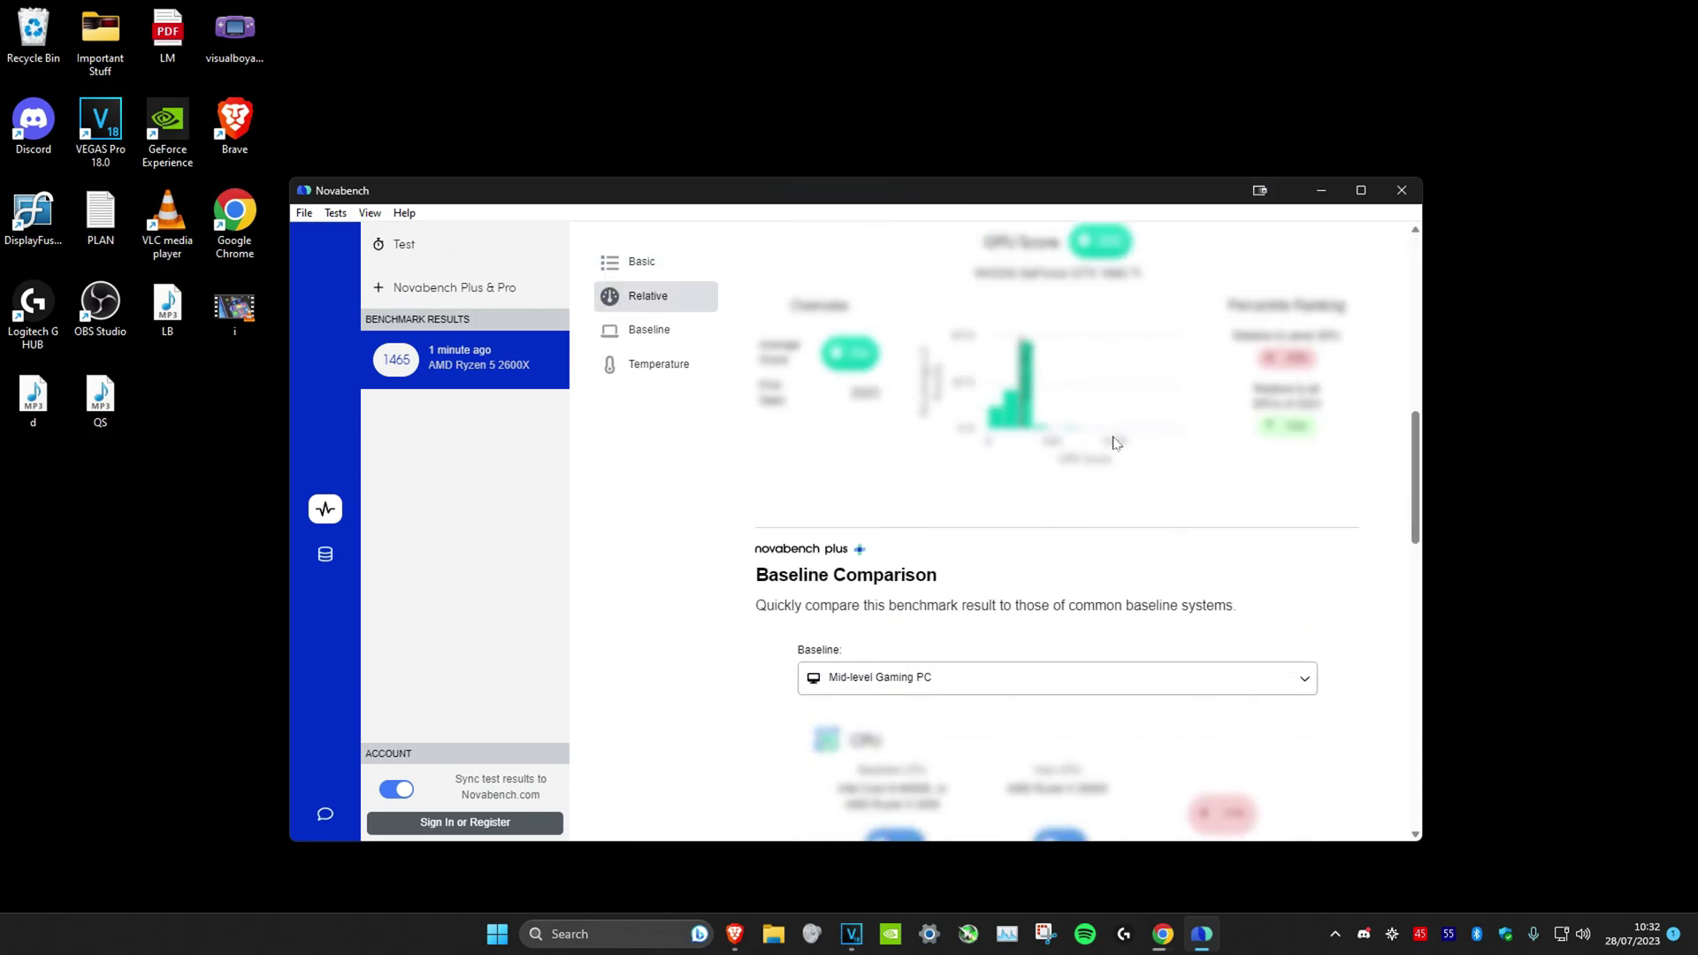
{"action": "scroll", "coordinate": [1114, 444], "scroll_direction": "down", "scroll_amount": 4}
{"action": "scroll", "coordinate": [1117, 449], "scroll_direction": "down", "scroll_amount": 3}
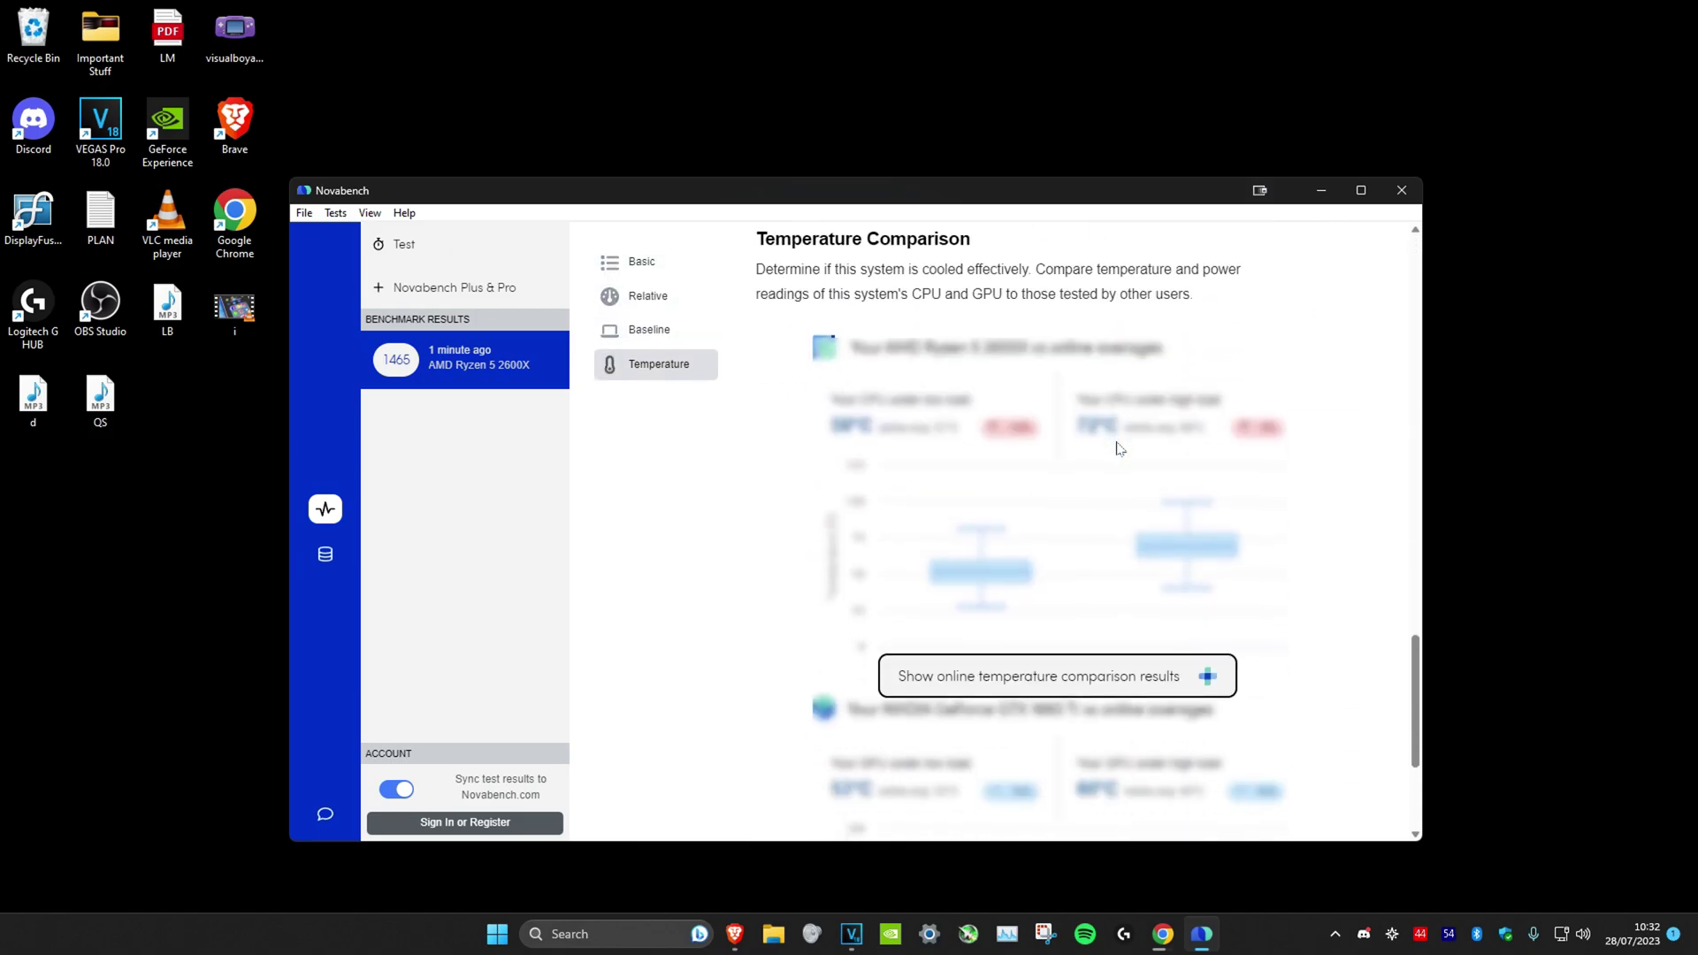
{"action": "left_click", "coordinate": [1035, 676]}
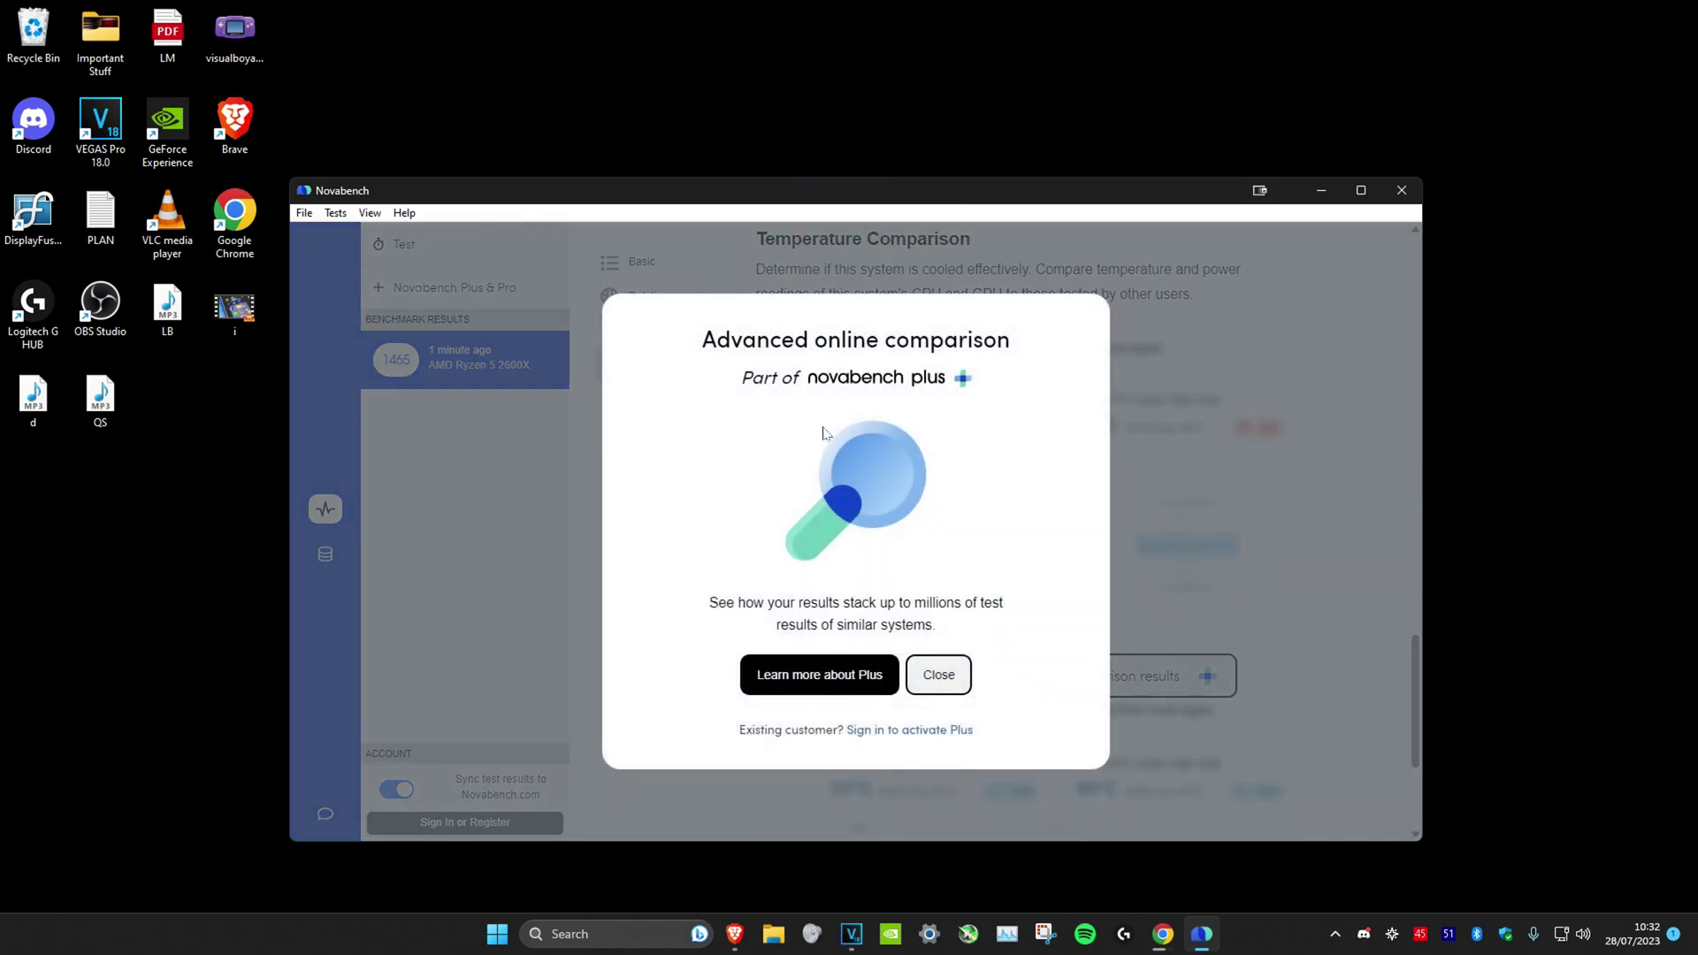
{"action": "key", "text": "Escape"}
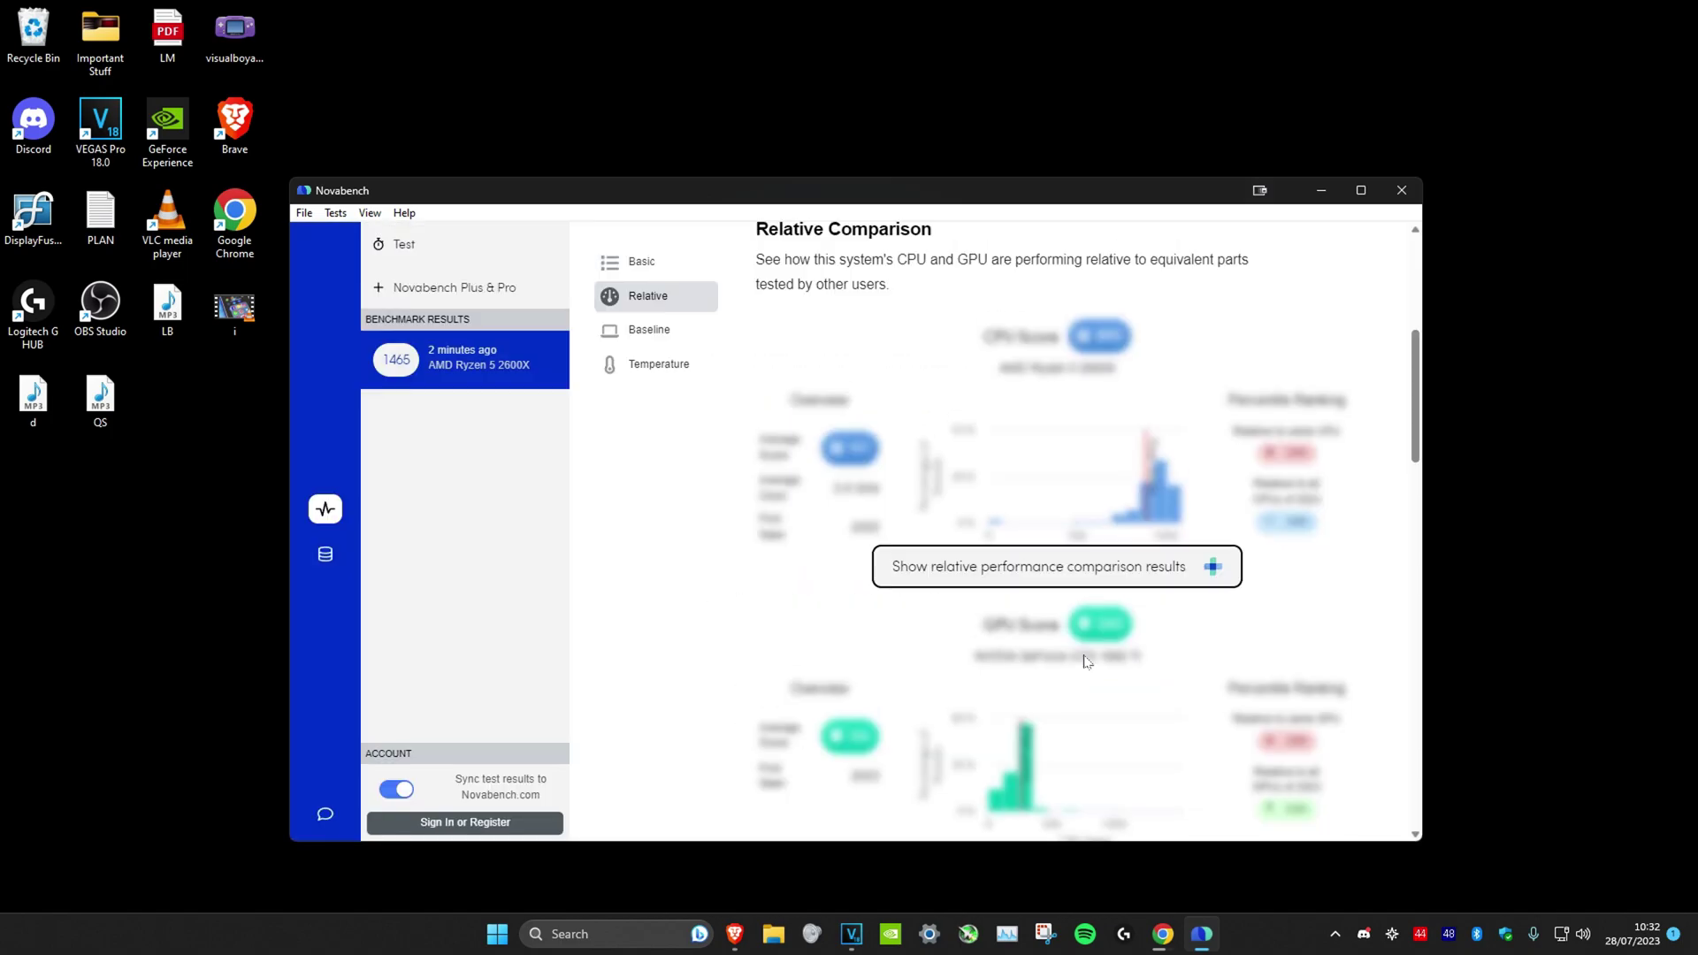
{"action": "scroll", "coordinate": [1055, 399], "scroll_direction": "up", "scroll_amount": 5}
{"action": "left_click", "coordinate": [1122, 366]}
{"action": "left_click", "coordinate": [866, 374]}
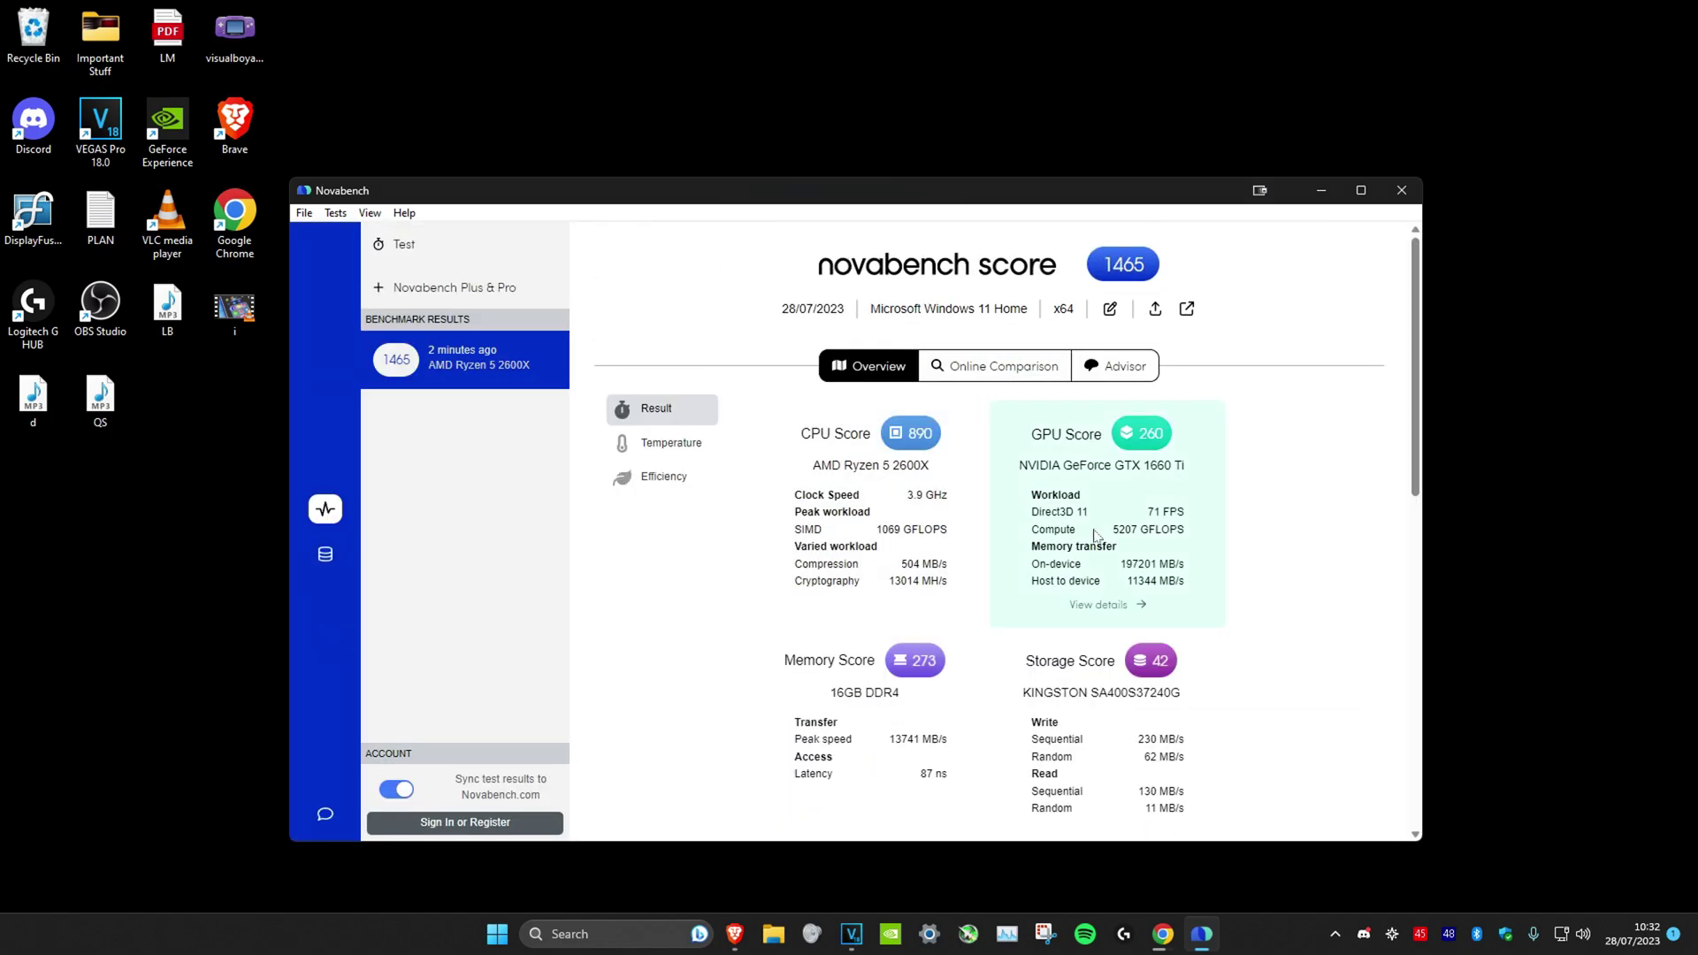